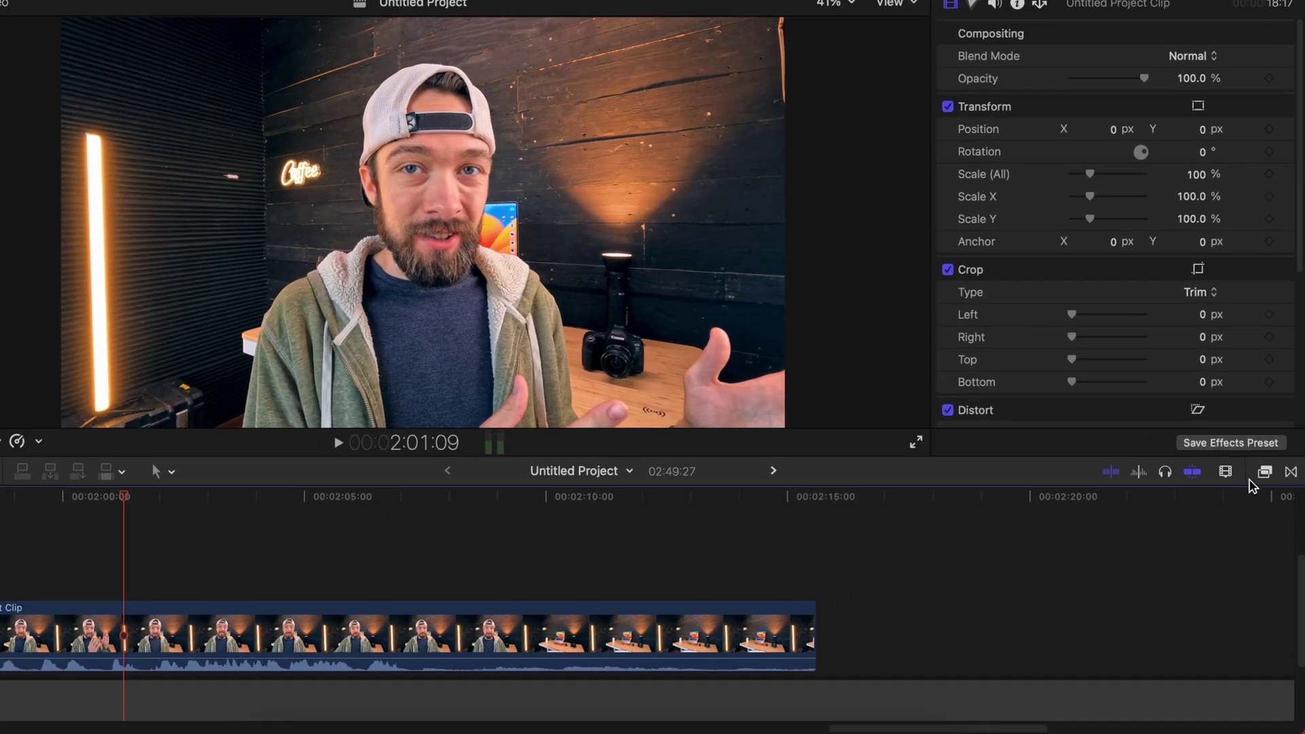
- Add a Scene Removal Mask from Effects to the talking-head clip with Reference set to Last Frame
click(1267, 485)
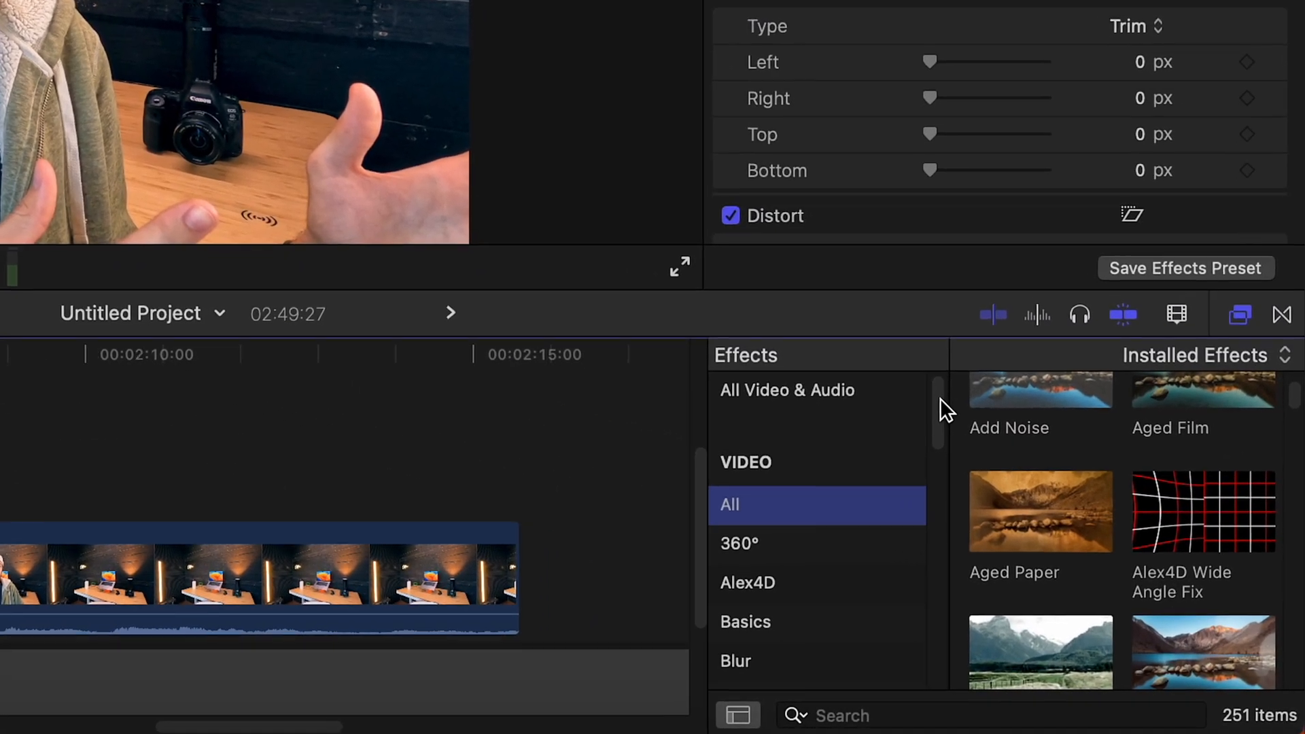
drag(941, 399, 944, 505)
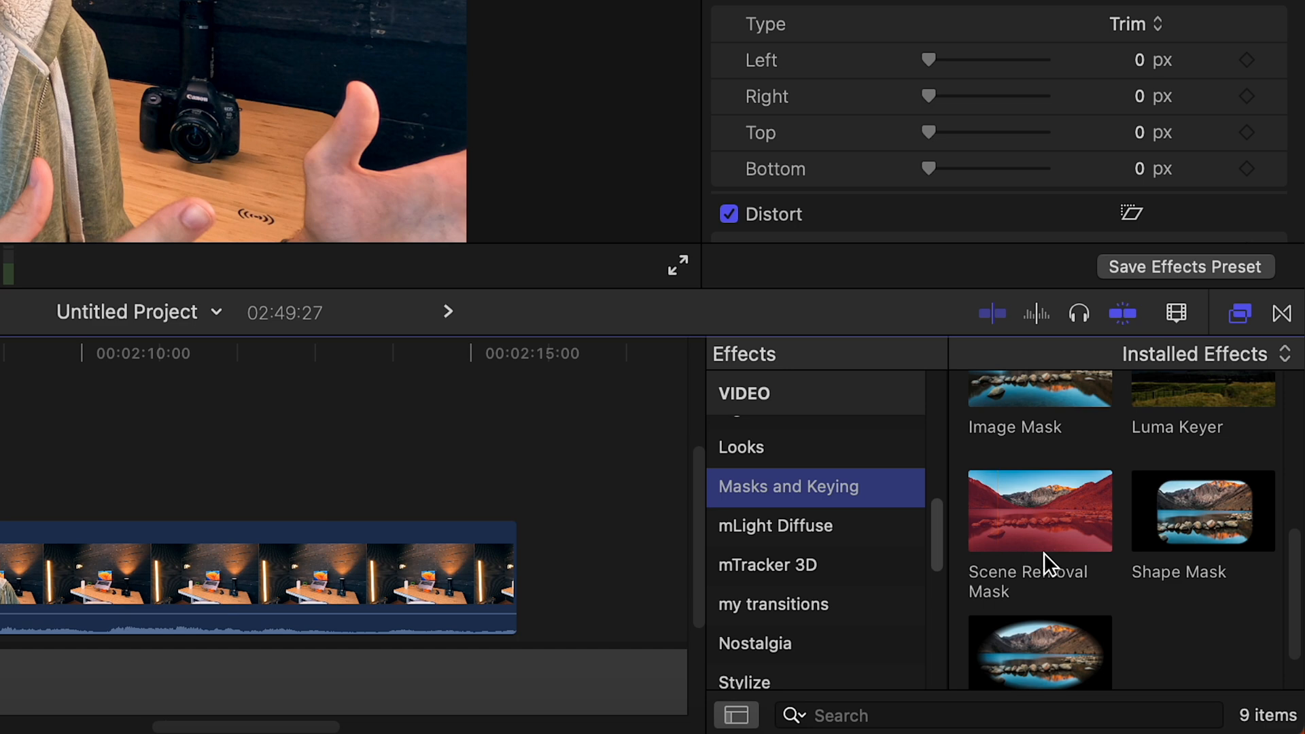
mouse_move(1066, 536)
mouse_down()
mouse_move(352, 587)
mouse_move(372, 586)
mouse_up()
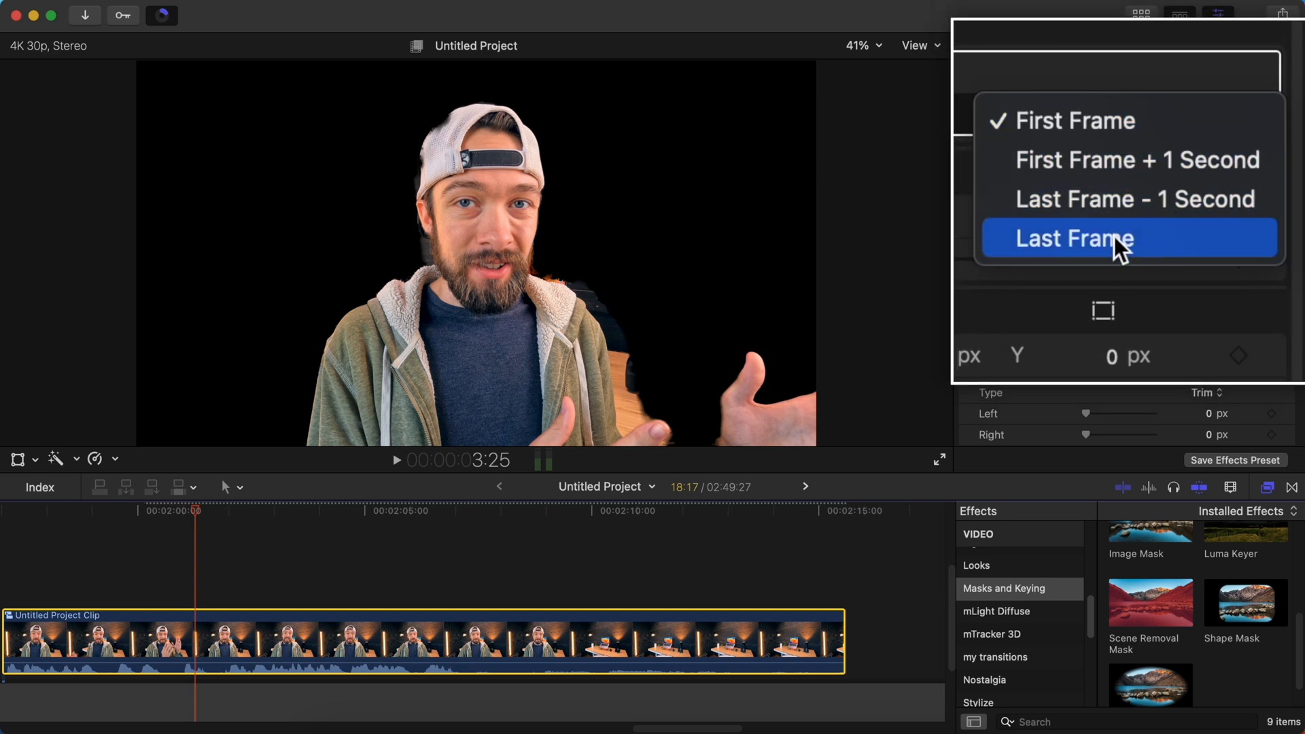
click(1160, 256)
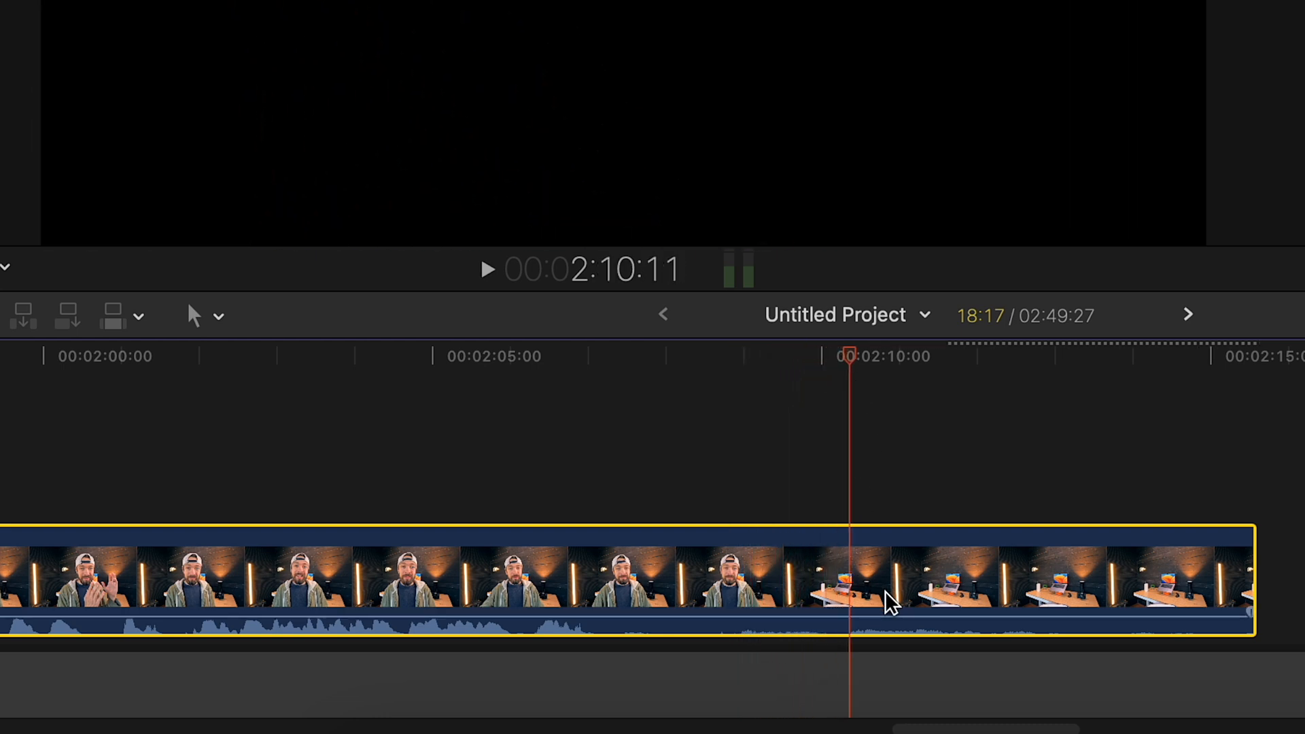
- Blade the clip where the room goes empty and delete the mask from that piece
key(super+b)
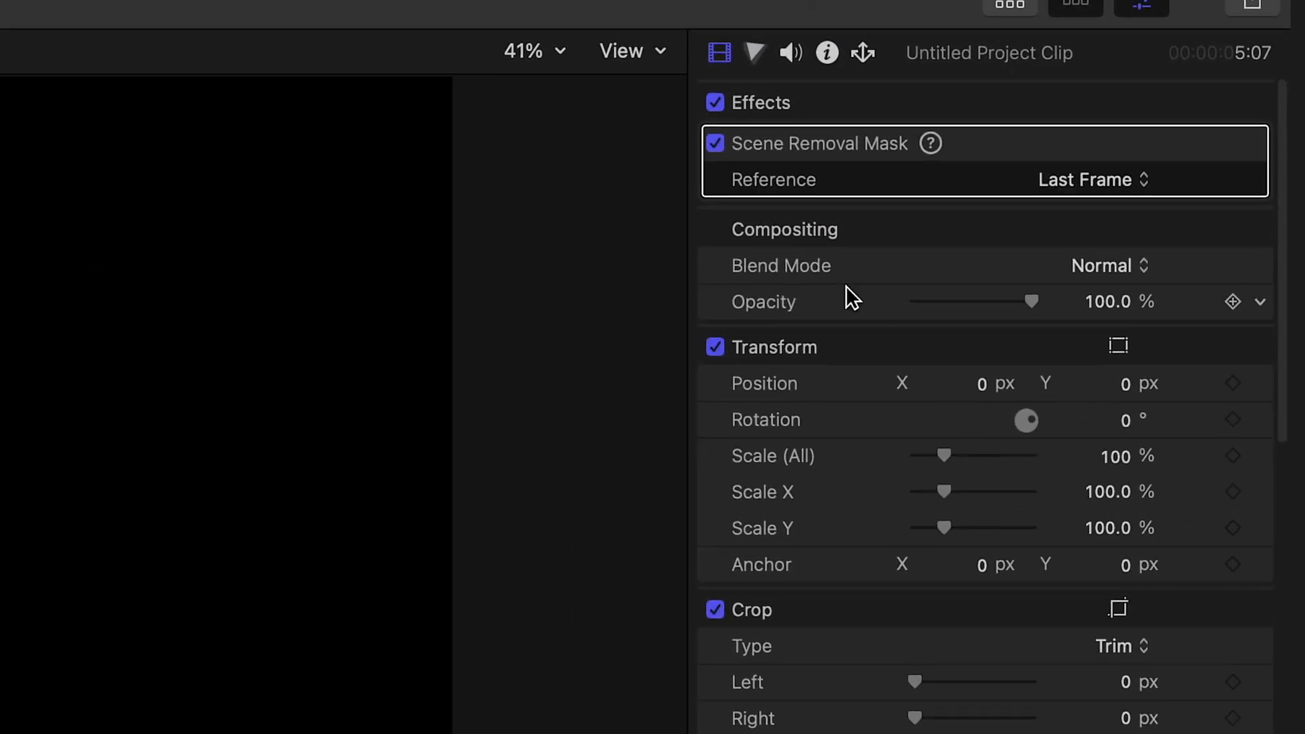
click(716, 141)
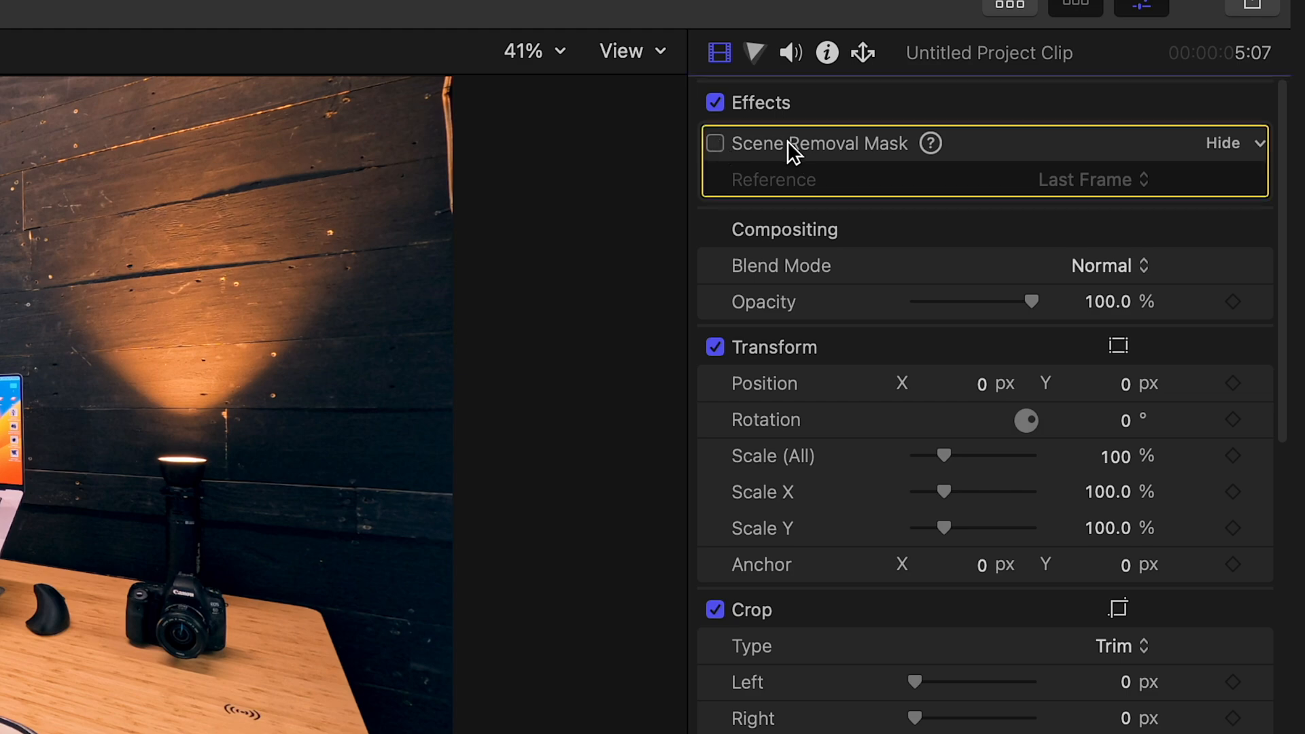
key(Delete)
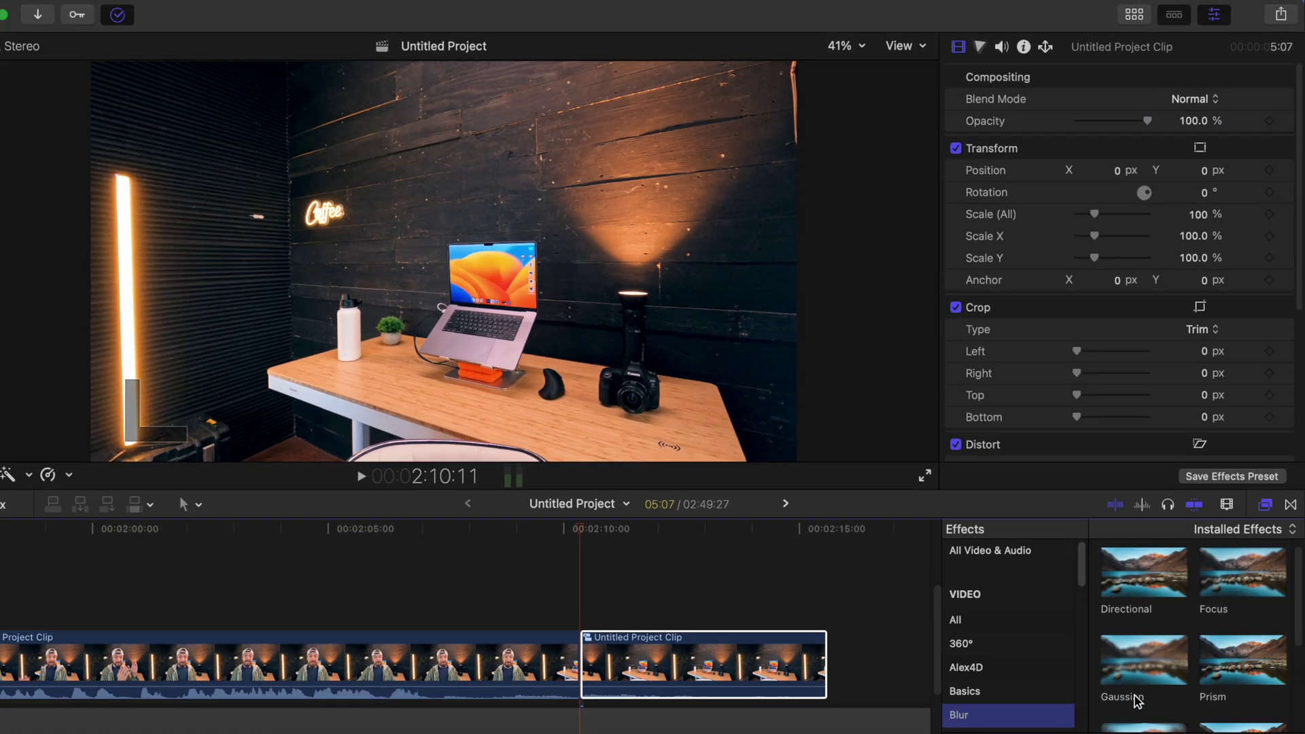
- Add a Gaussian blur to the empty-room piece and set its Amount to 25
drag(1147, 636, 836, 618)
drag(749, 649, 749, 648)
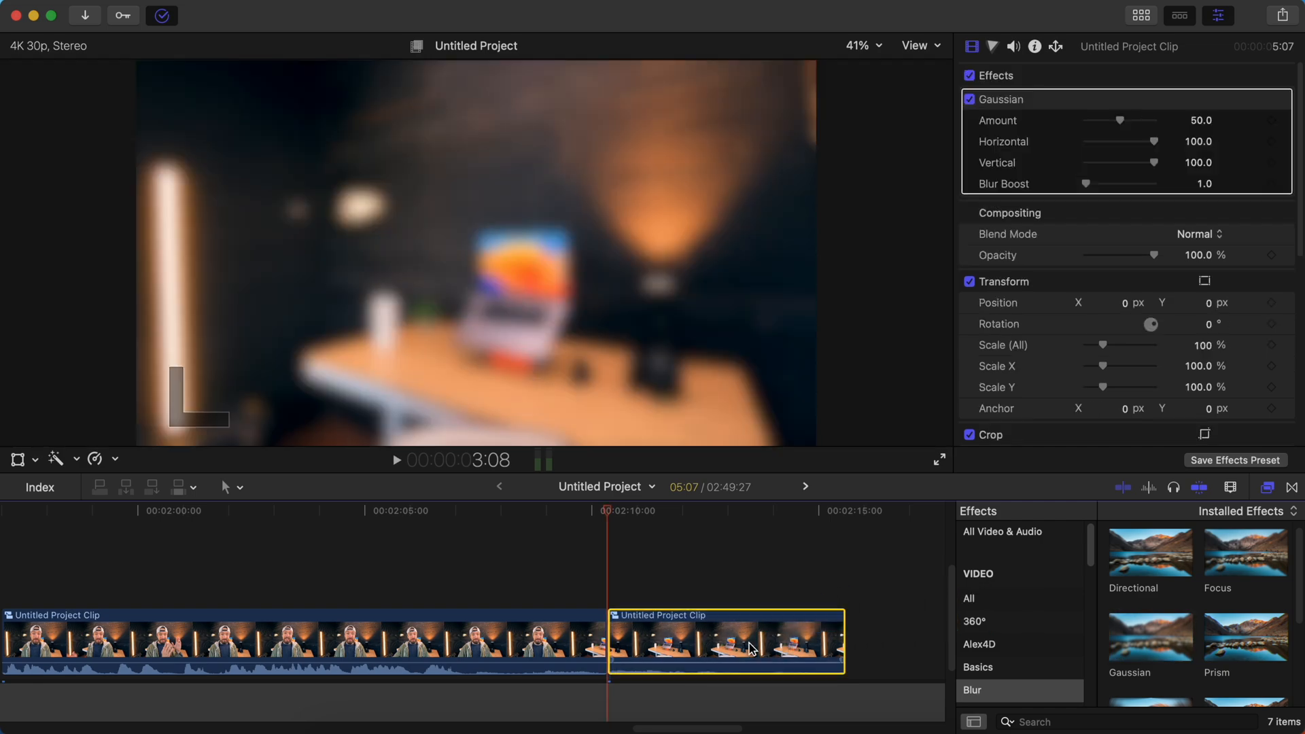
drag(1122, 128, 1065, 129)
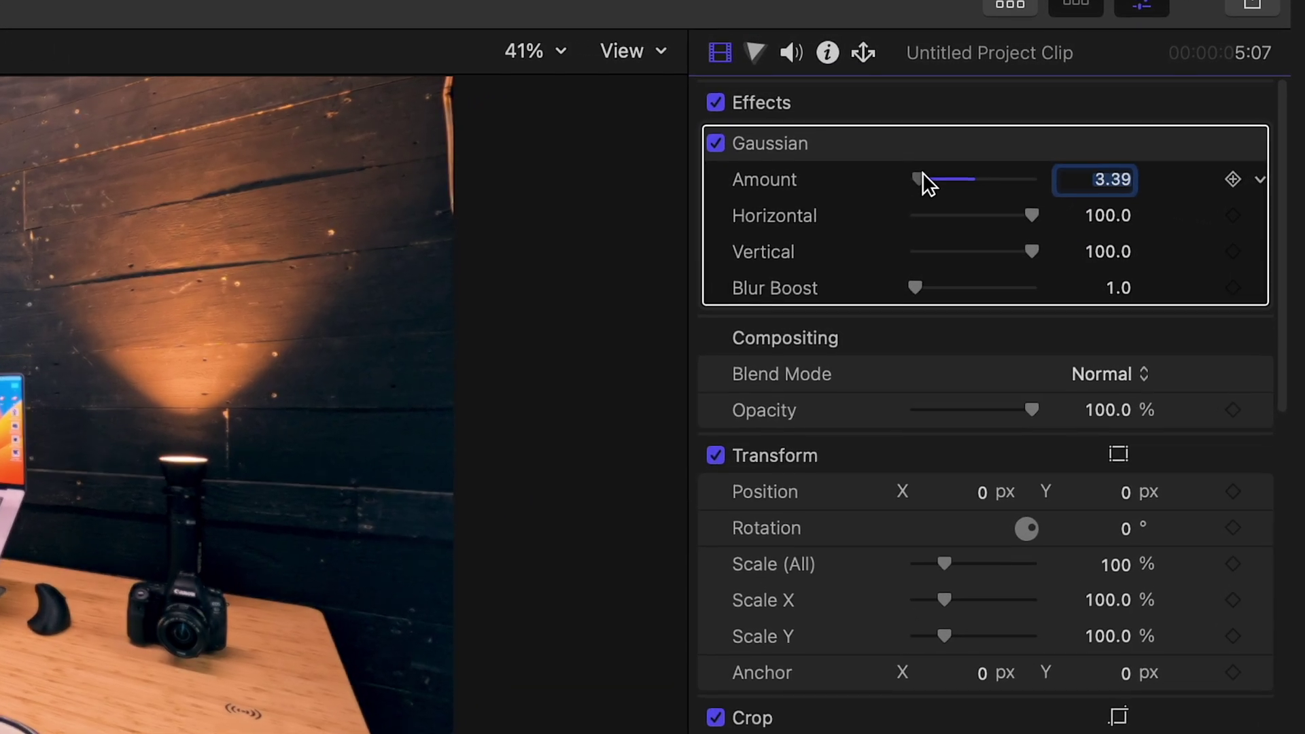
mouse_move(923, 173)
mouse_down()
mouse_move(1041, 178)
mouse_move(971, 181)
mouse_up()
text(25)
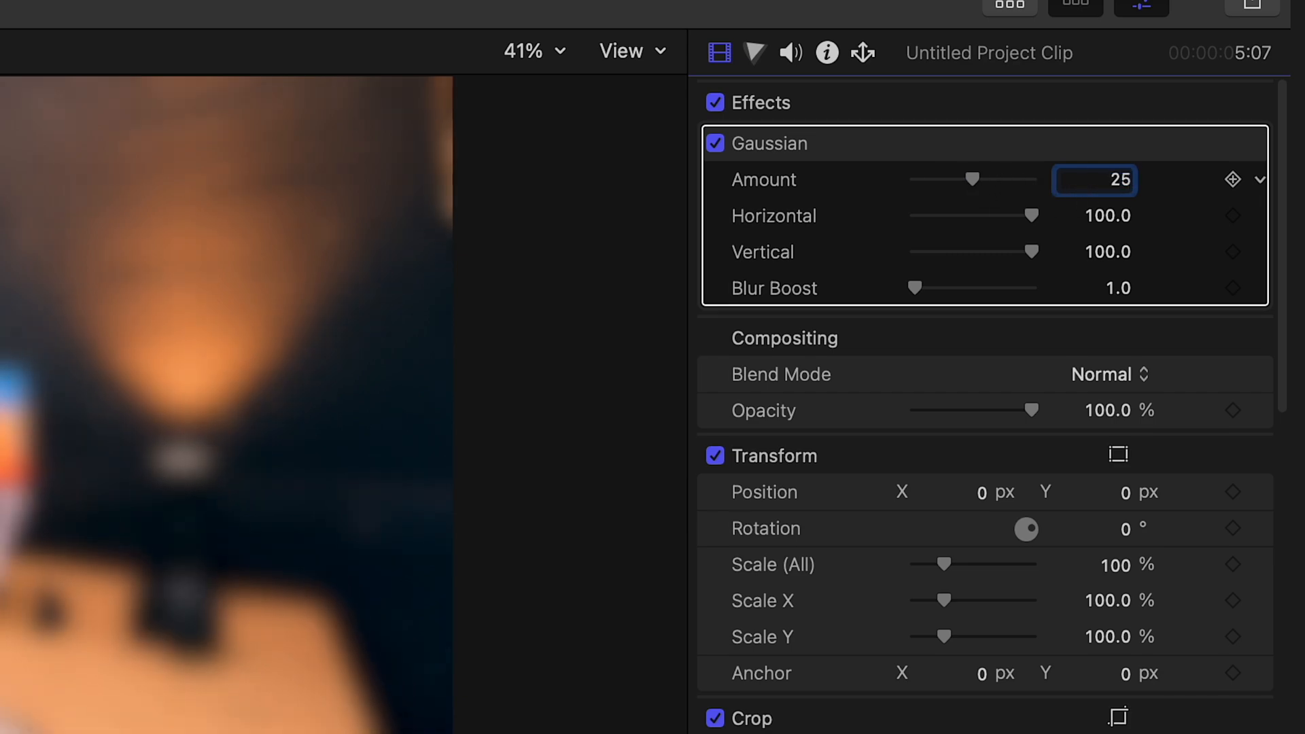
key(Return)
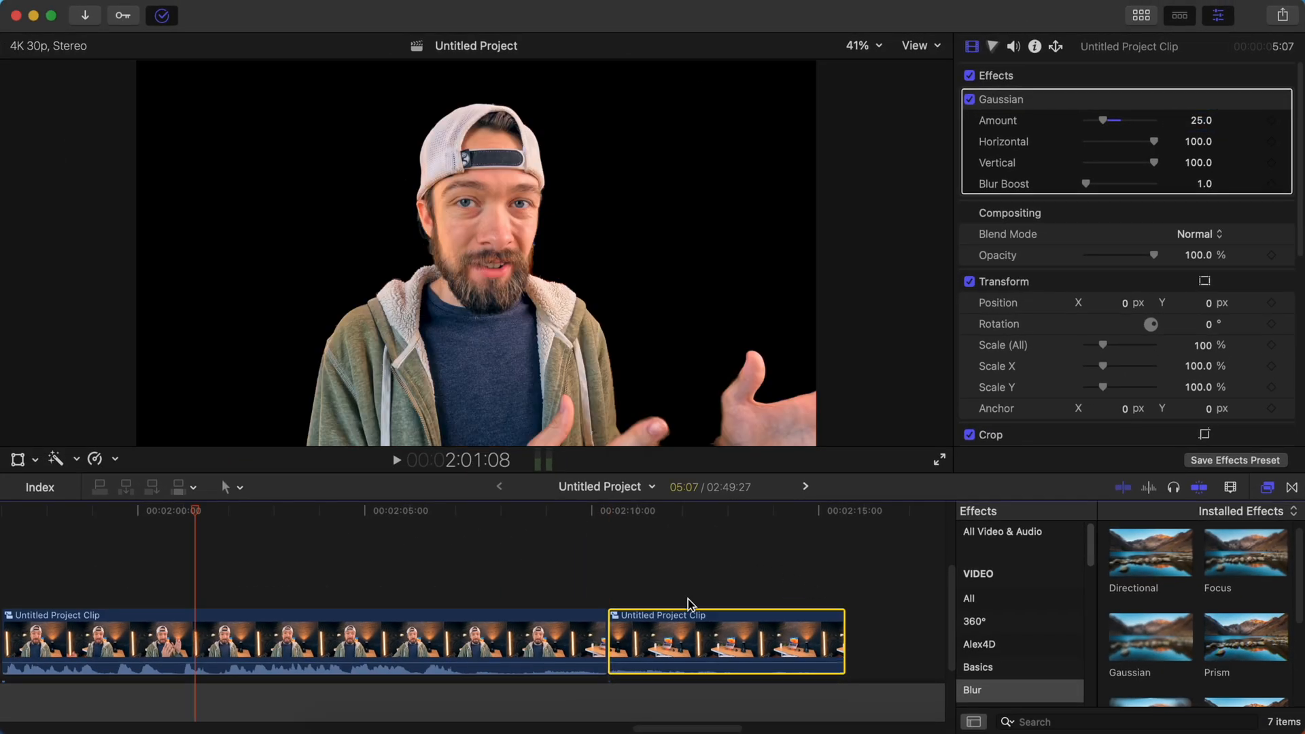
- Move the blurred piece under the presenter at the start and retime it to 39% to span the clip
drag(745, 634, 146, 650)
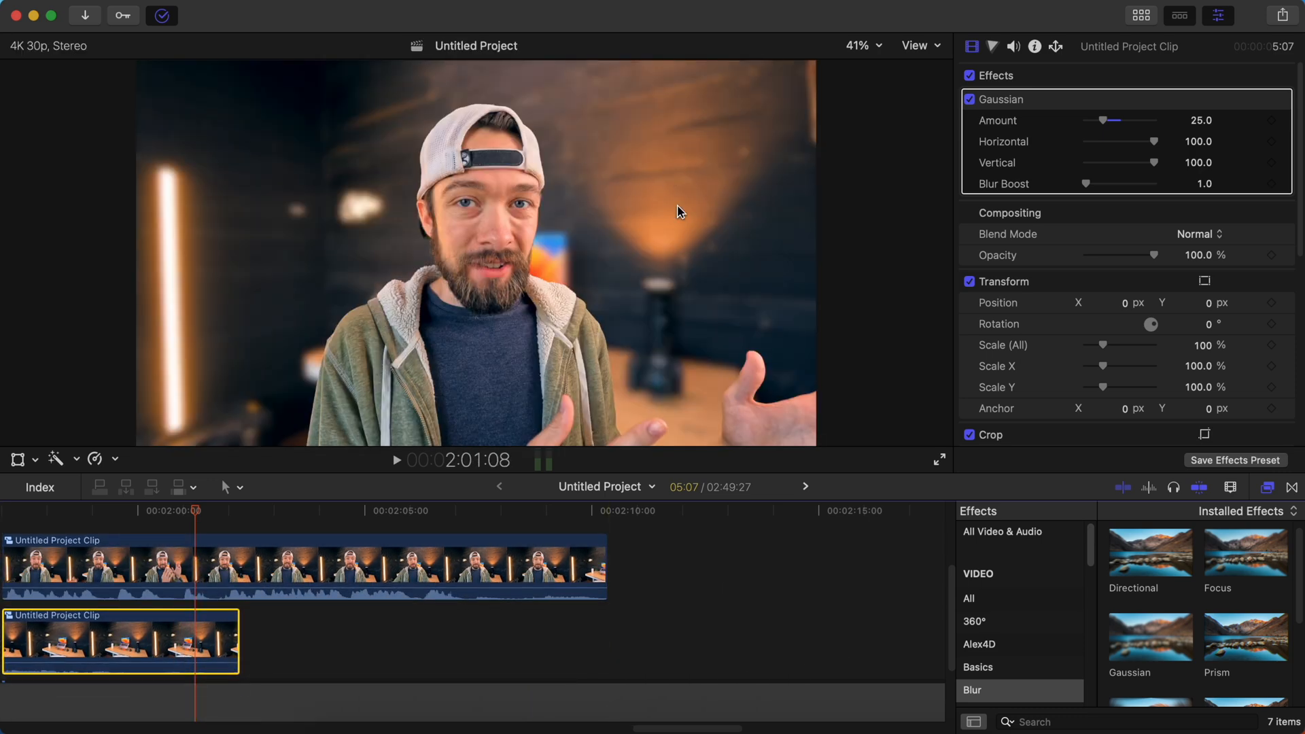
key(ctrl+v)
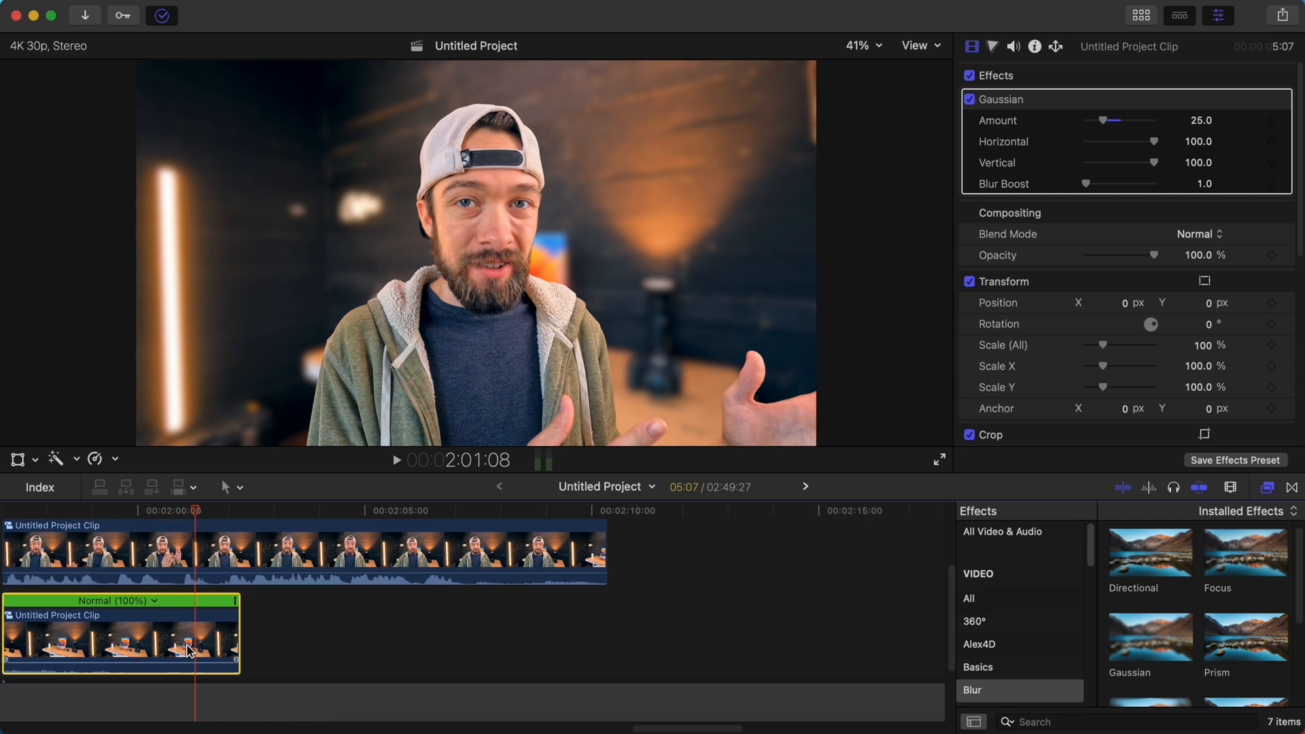
drag(238, 609, 608, 624)
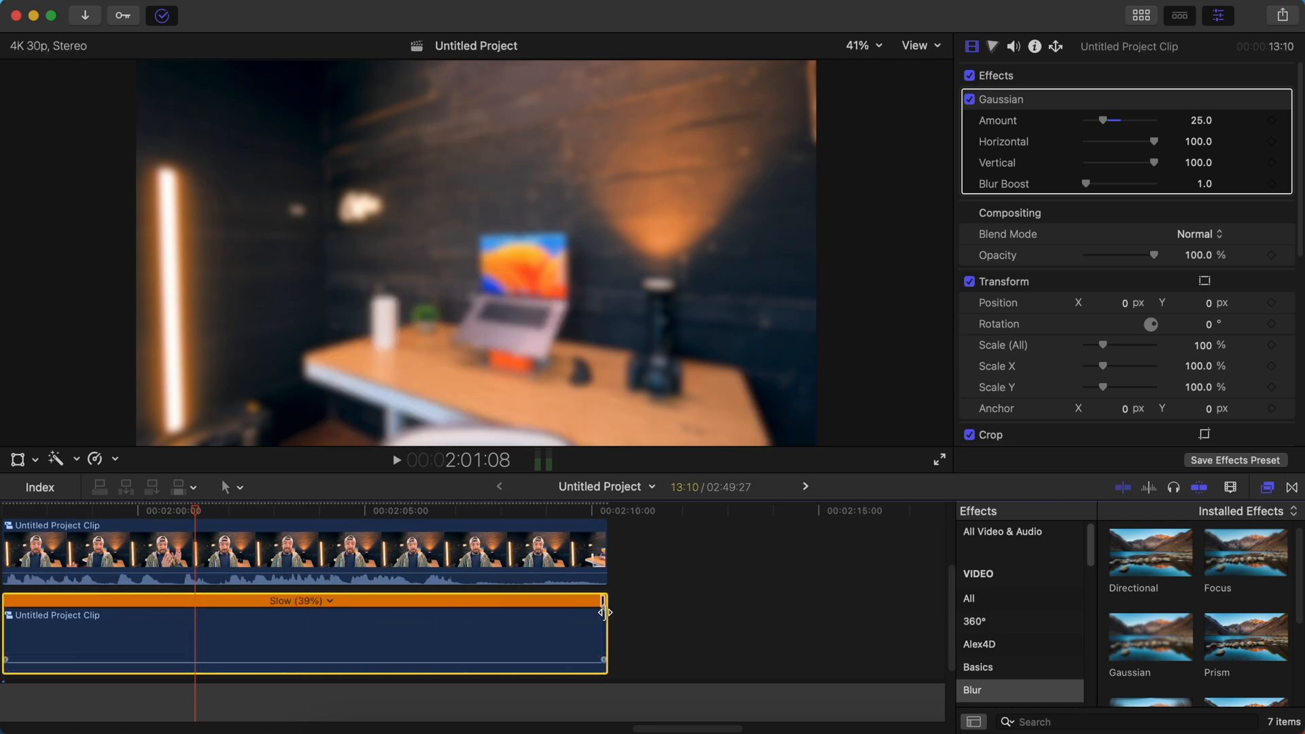